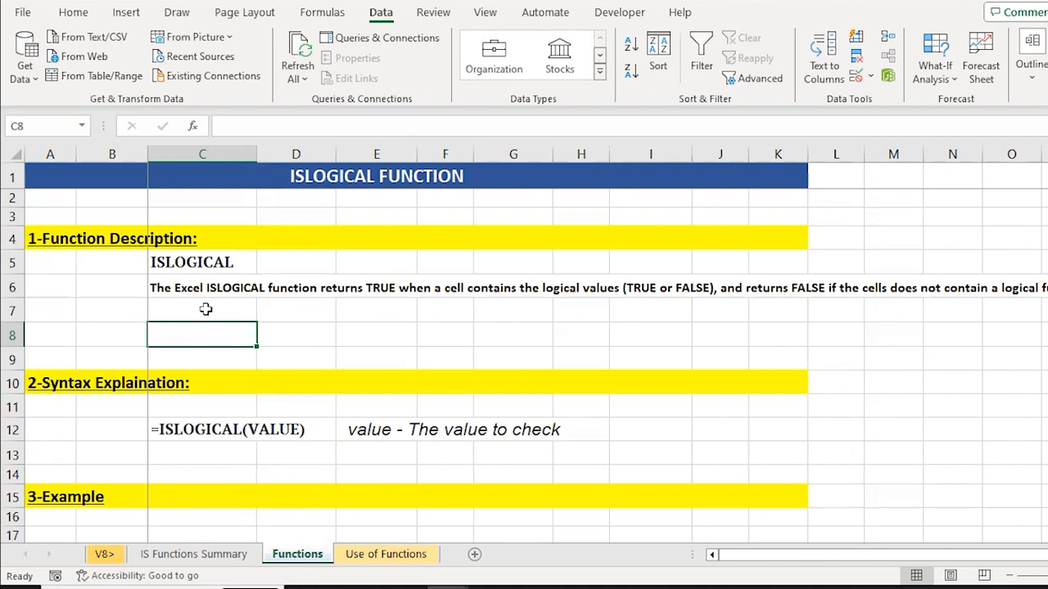
left_click(205, 309)
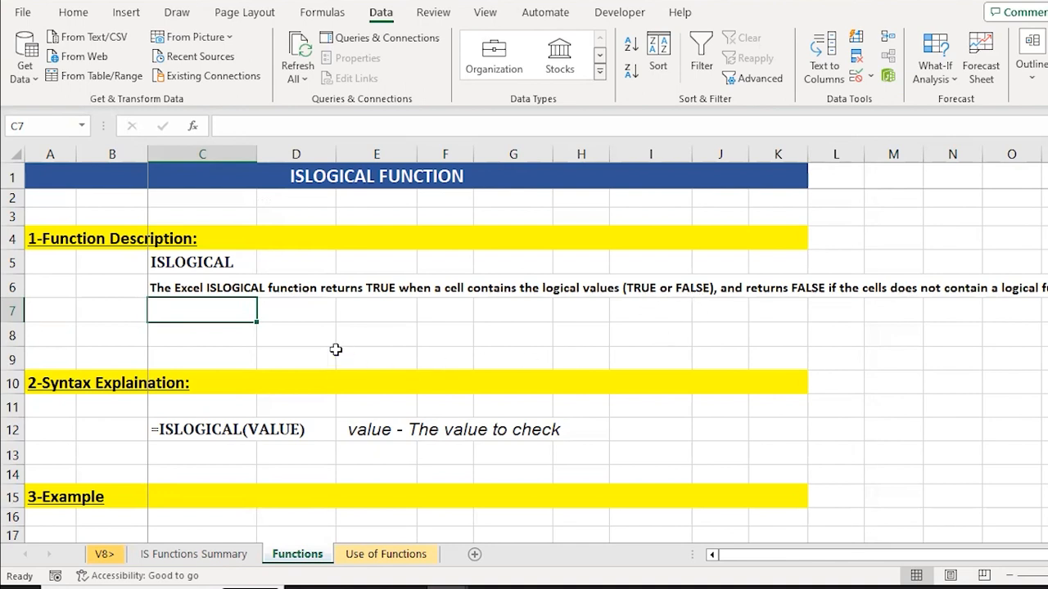
left_click(217, 329)
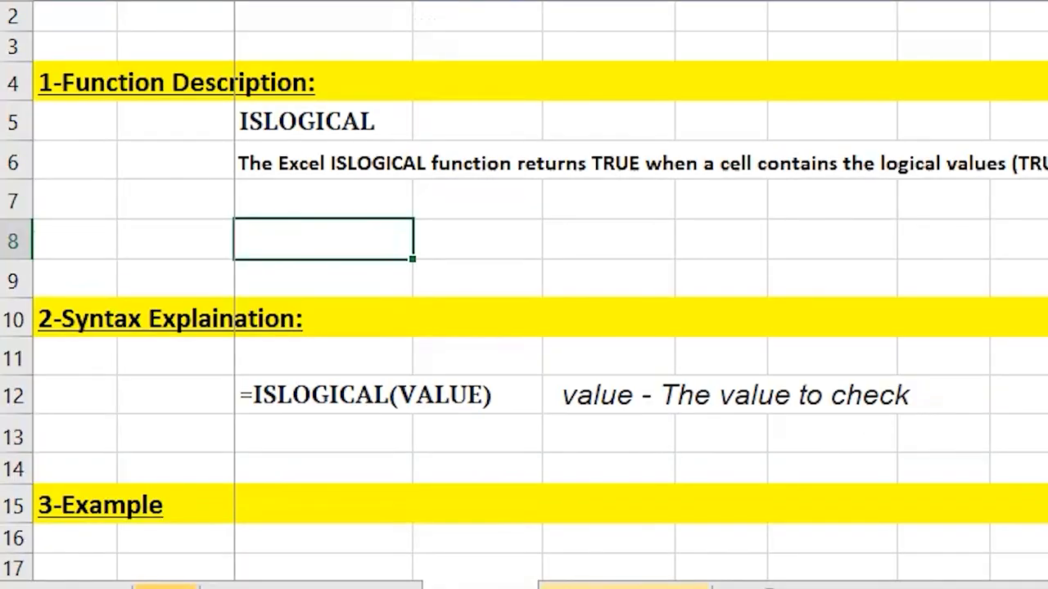
left_click(662, 430)
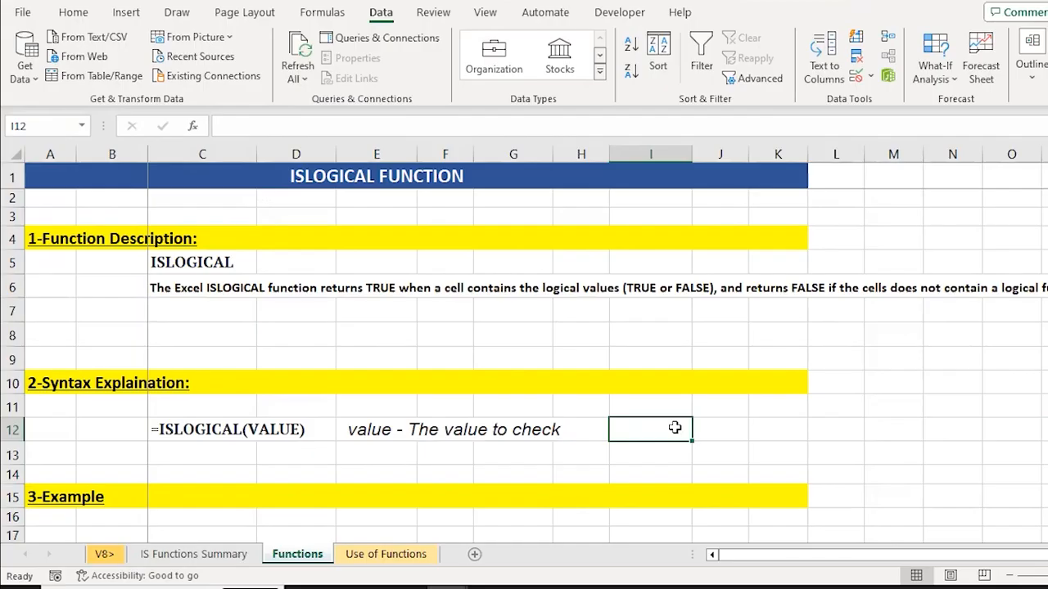
type("=ISLO")
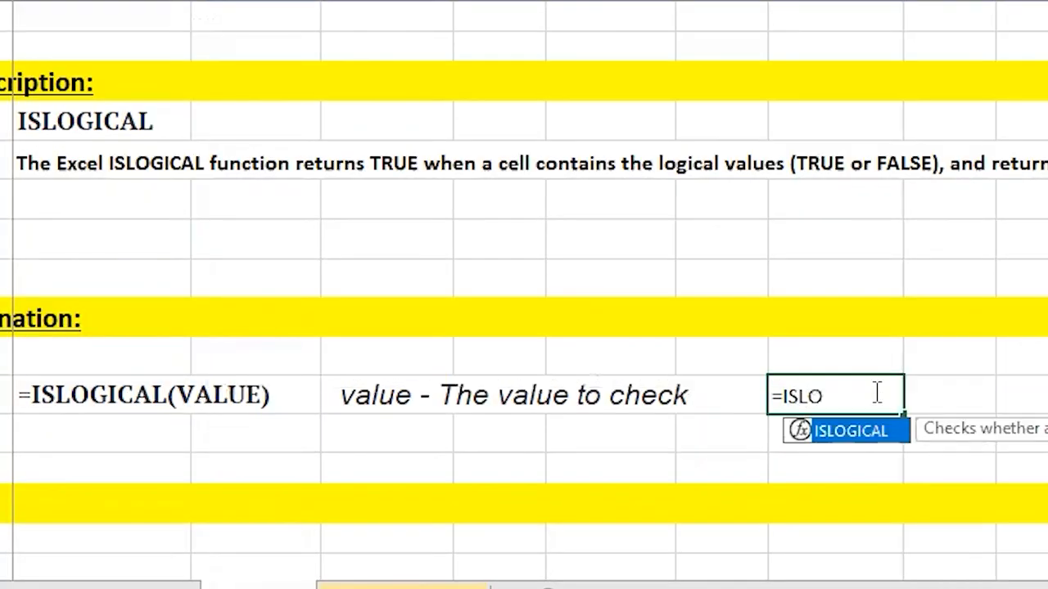
key("Tab")
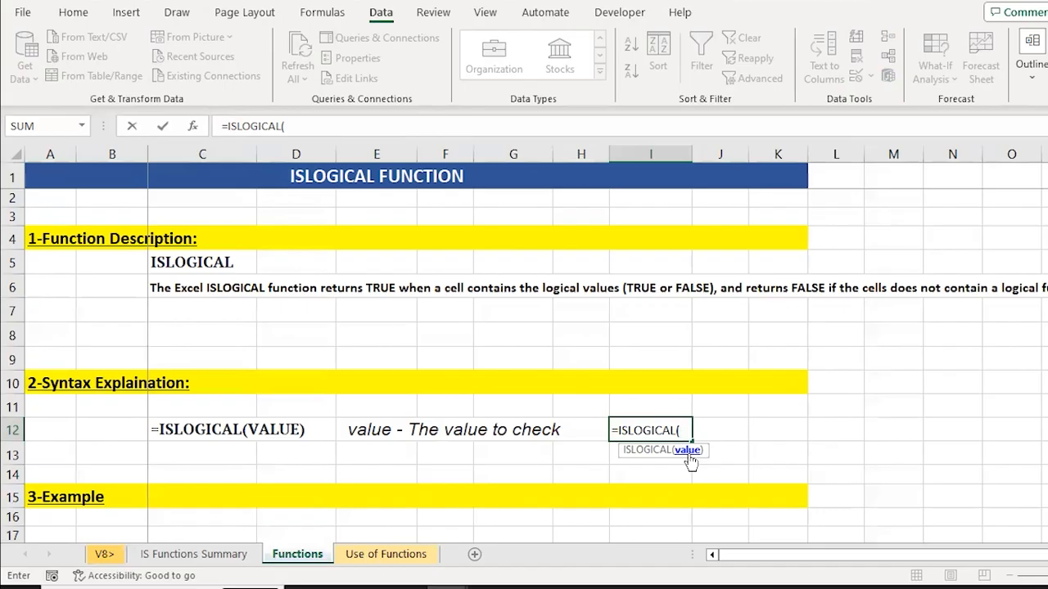
key("Escape")
- Examine the sample values in the Data column, C19:C33, of the Example section
key("Down")
key("Down")
key("Down")
key("Down")
key("Down")
key("Down")
key("Down")
key("Down")
key("Down")
key("Down")
key("Down")
key("Down")
key("Down")
key("Down")
key("Down")
key("Down")
key("Down")
key("Down")
key("Left")
key("Left")
key("Left")
key("Left")
key("ctrl+Up")
key("Down")
key("Down")
key("Up")
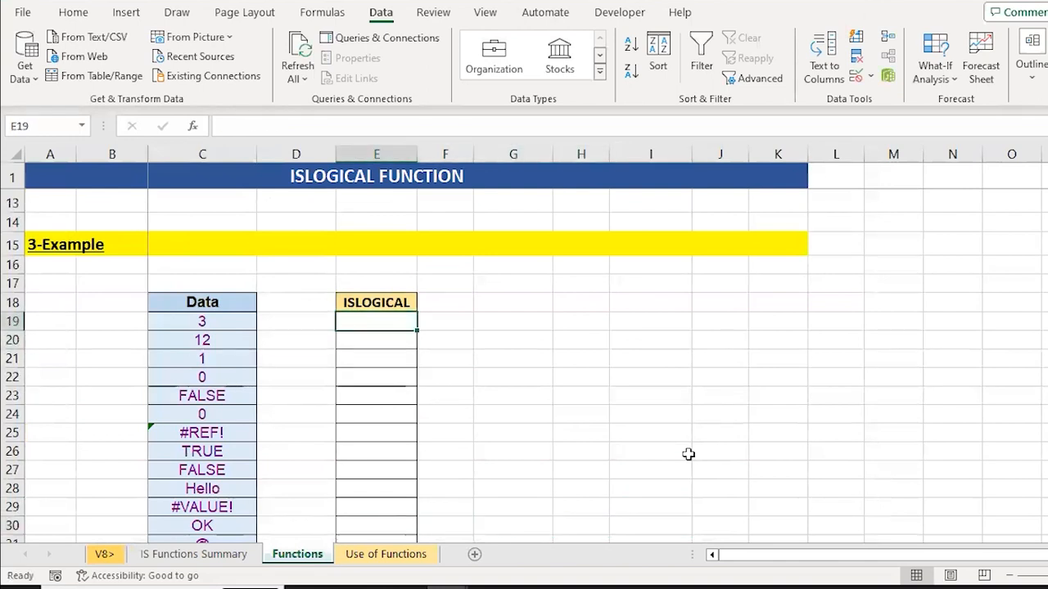
key("Left")
key("Left")
key("ctrl+shift+Down")
key("ctrl+shift+Up")
key("Down")
key("Up")
key("Down")
key("Down")
key("Down")
key("Down")
key("Down")
key("Down")
key("Down")
key("Down")
key("Down")
key("Up")
key("Up")
key("Up")
key("Up")
key("Up")
key("Up")
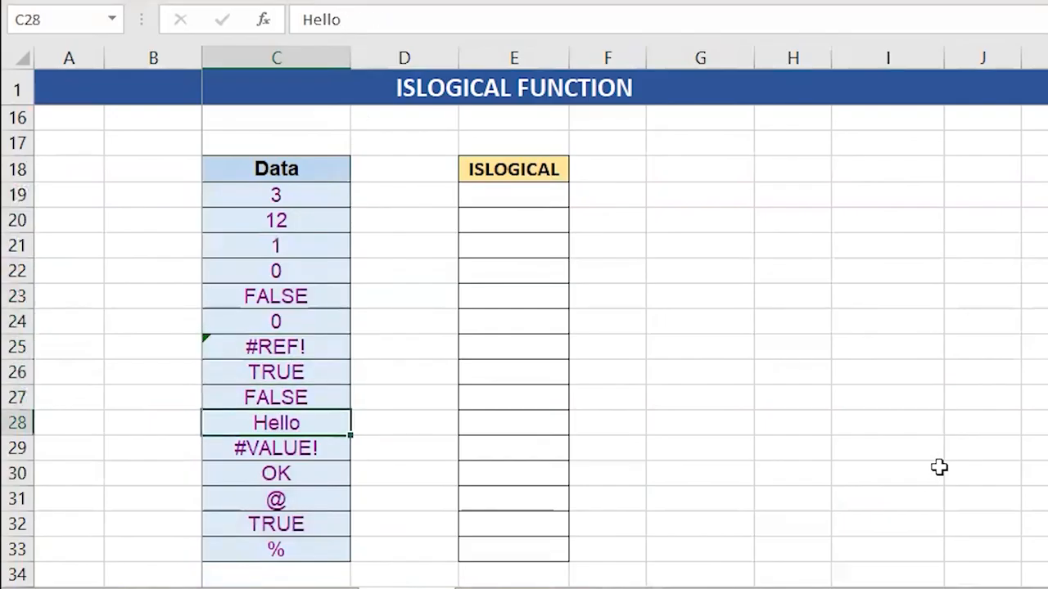
key("Up")
key("Up")
key("Up")
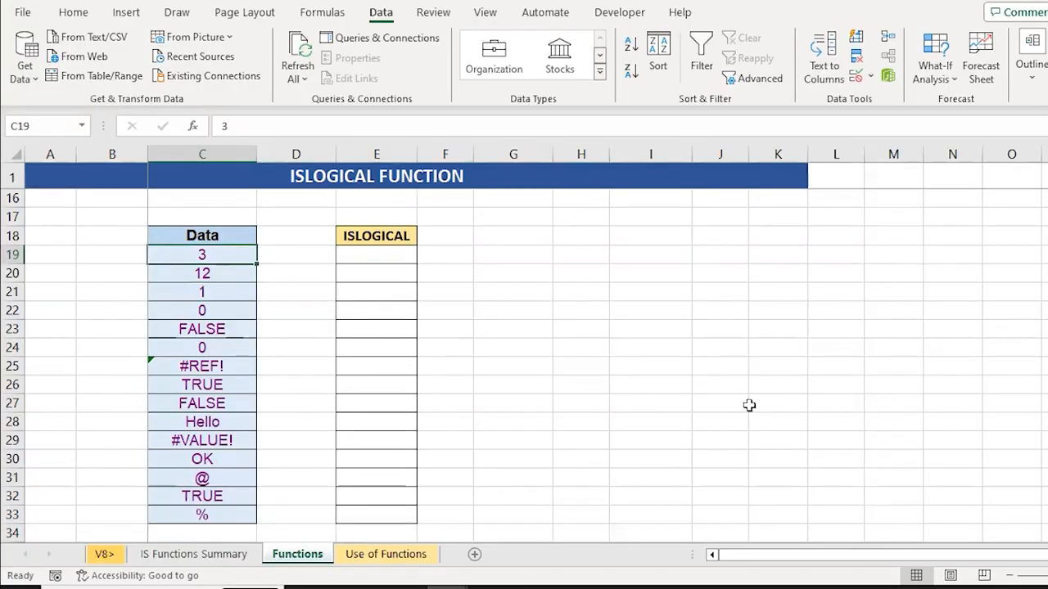
- Enter the formula =ISLOGICAL(C19) in cell E19 to test the first data value
left_click(384, 256)
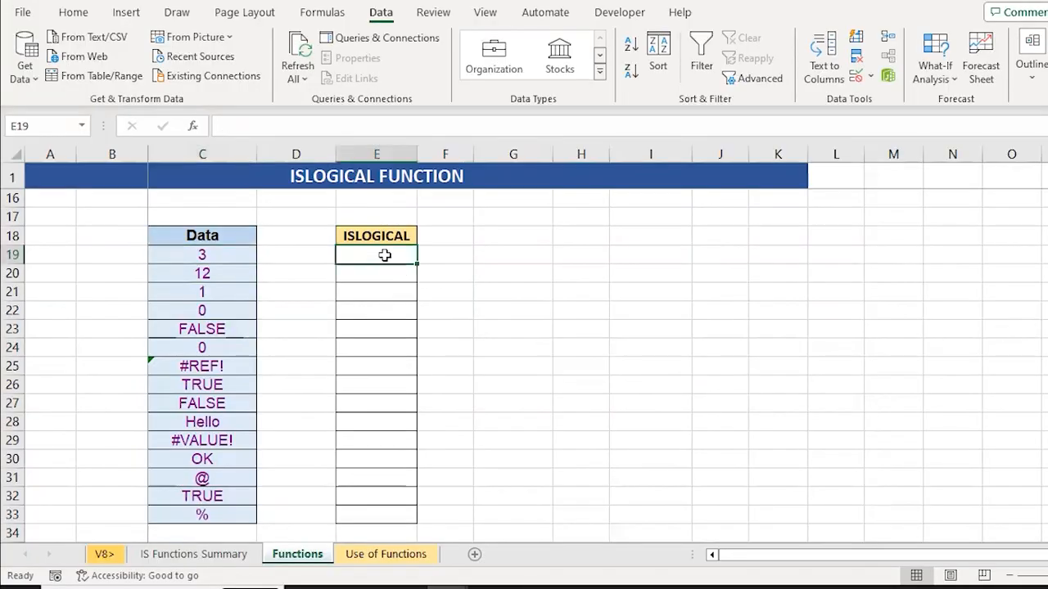
type("=")
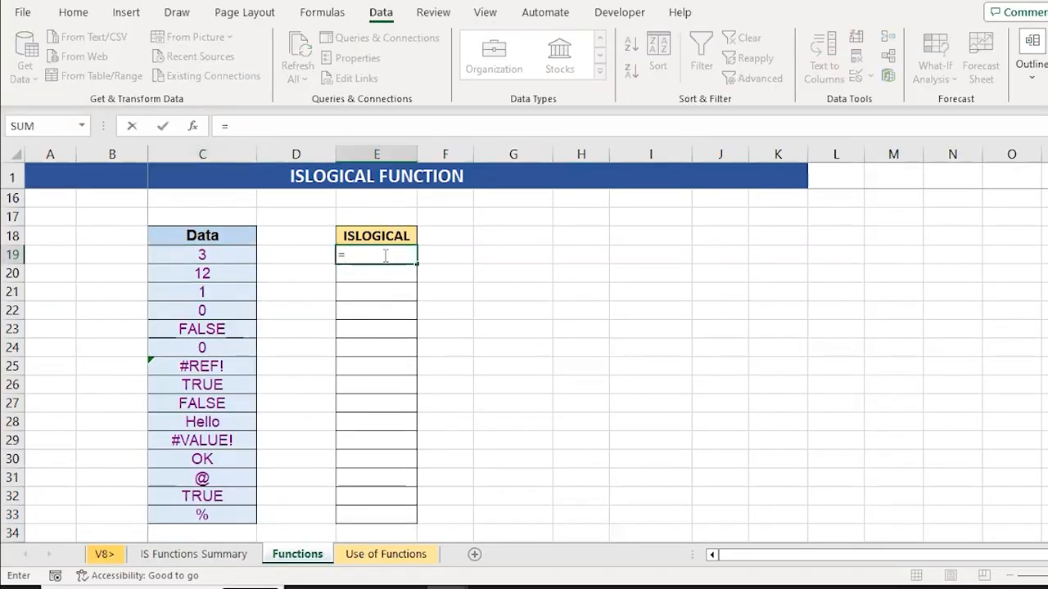
type("ISLO")
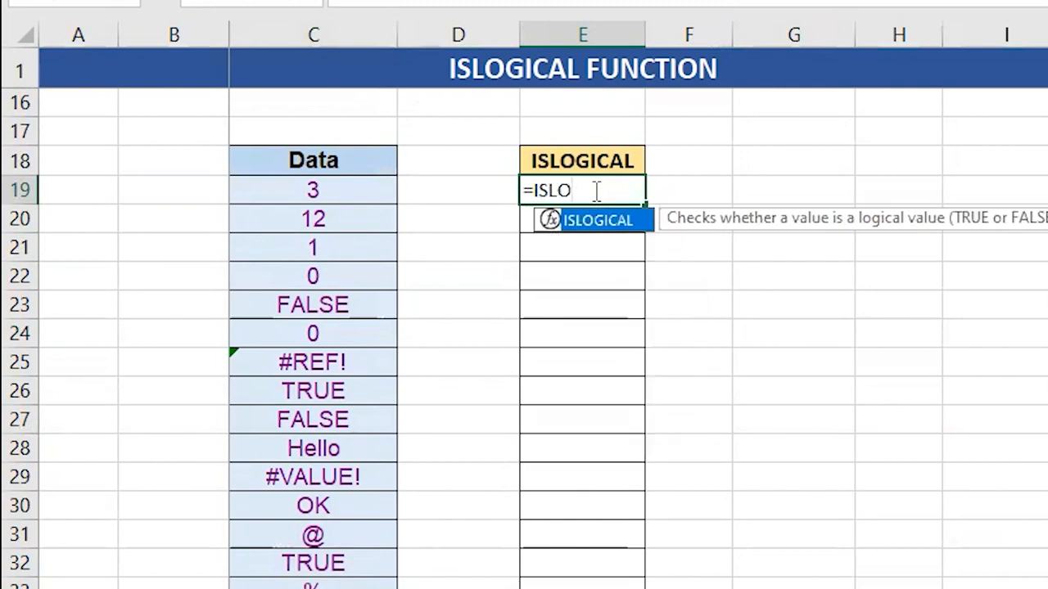
key("Tab")
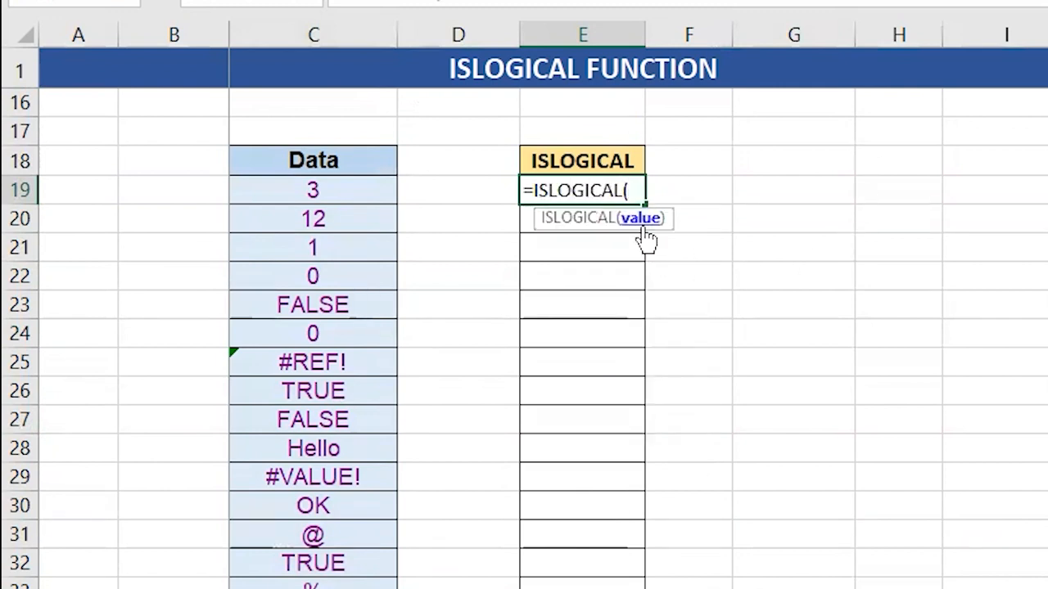
left_click(321, 189)
type(")")
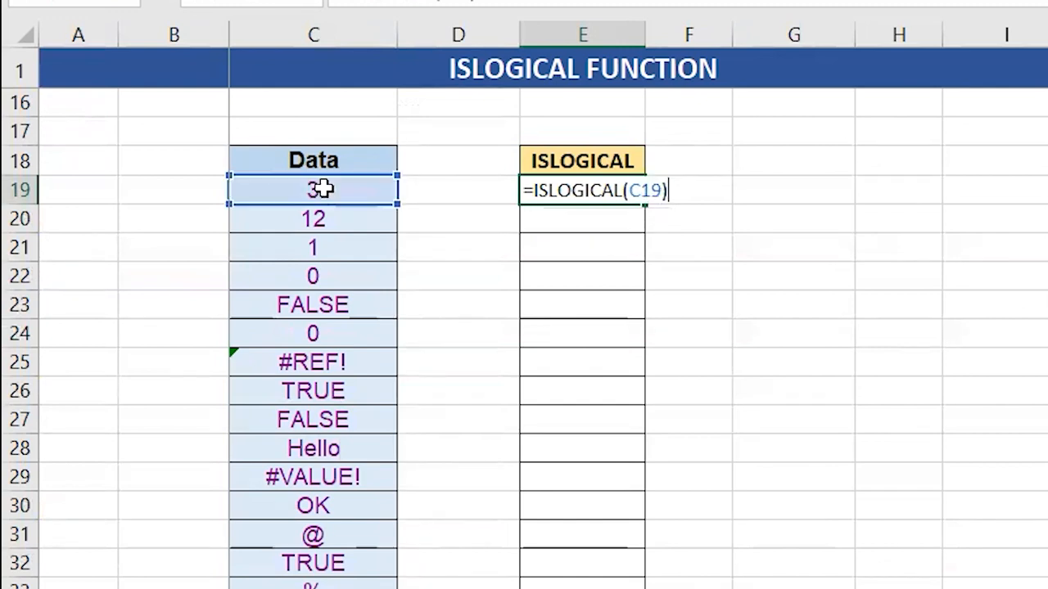
key("ctrl+Return")
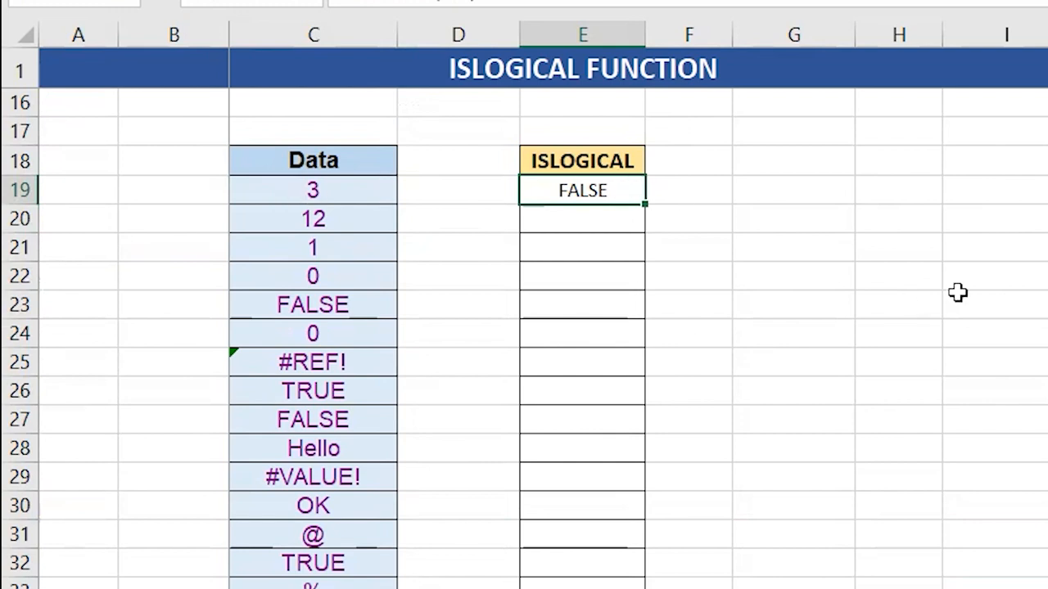
- Copy the ISLOGICAL formula from E19 into the rest of the column, E20:E33
key("ctrl+c")
key("Down")
key("shift+Down")
key("shift+Down")
key("shift+Down")
key("shift+Down")
key("shift+Down")
key("shift+Down")
key("shift+Down")
key("shift+Down")
key("shift+Down")
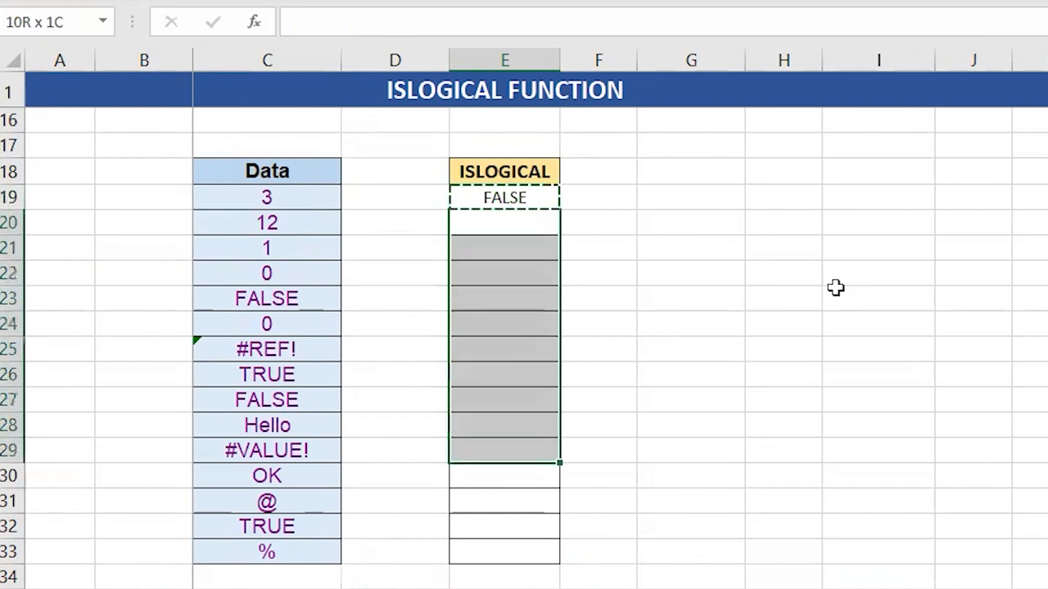
key("shift+Down")
key("shift+Down")
key("shift+Down")
key("shift+Down")
key("ctrl+v")
key("Escape")
- Compare the ISLOGICAL results in column E with the matching data values, particularly in rows 23, 26 and 27
key("Down")
key("Down")
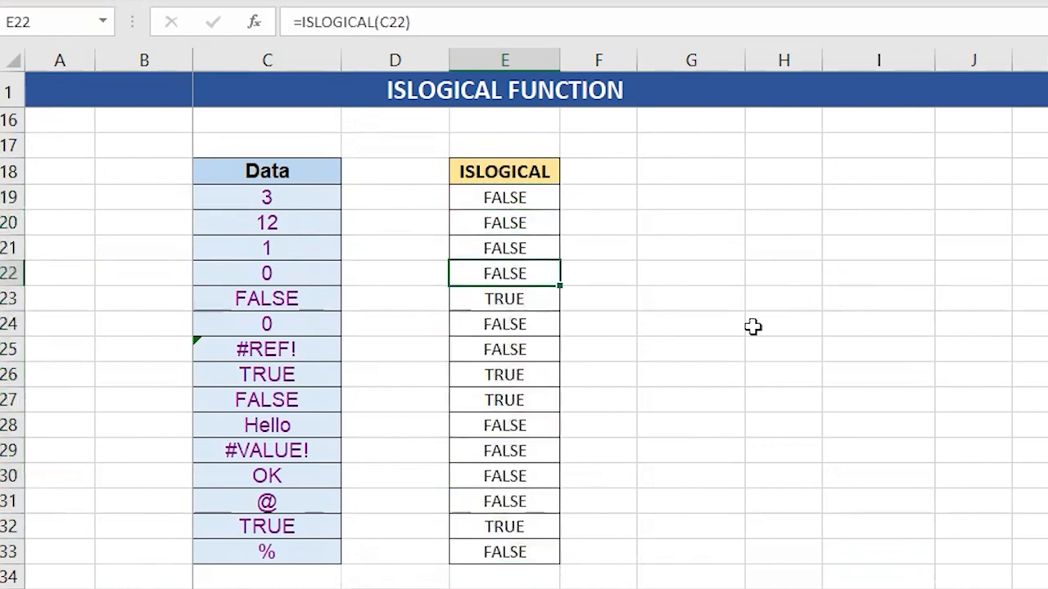
left_click(486, 304)
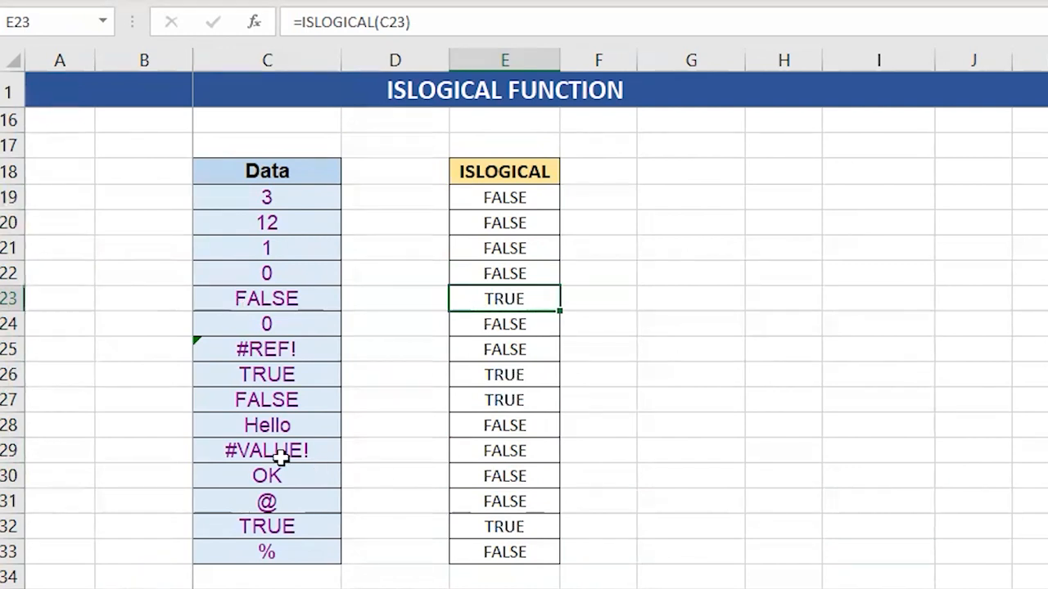
left_click(244, 372)
left_click(499, 376)
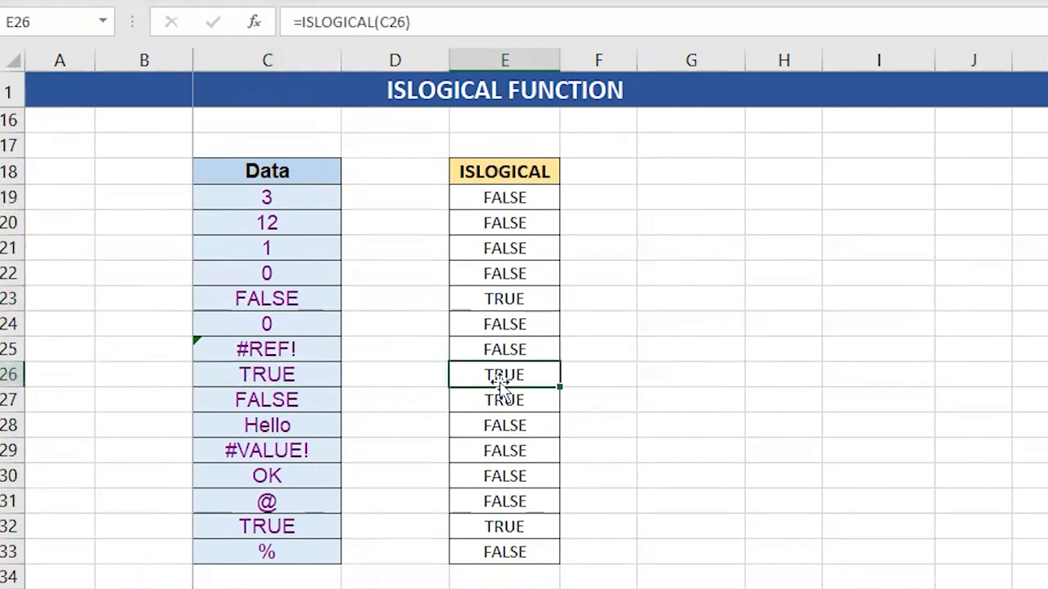
left_click(260, 402)
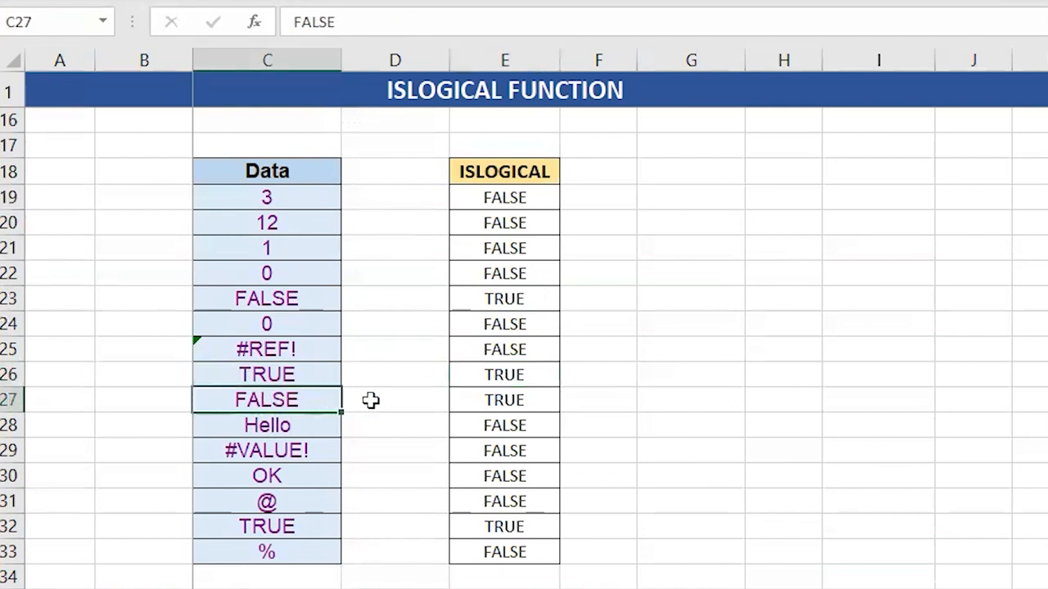
left_click(484, 400)
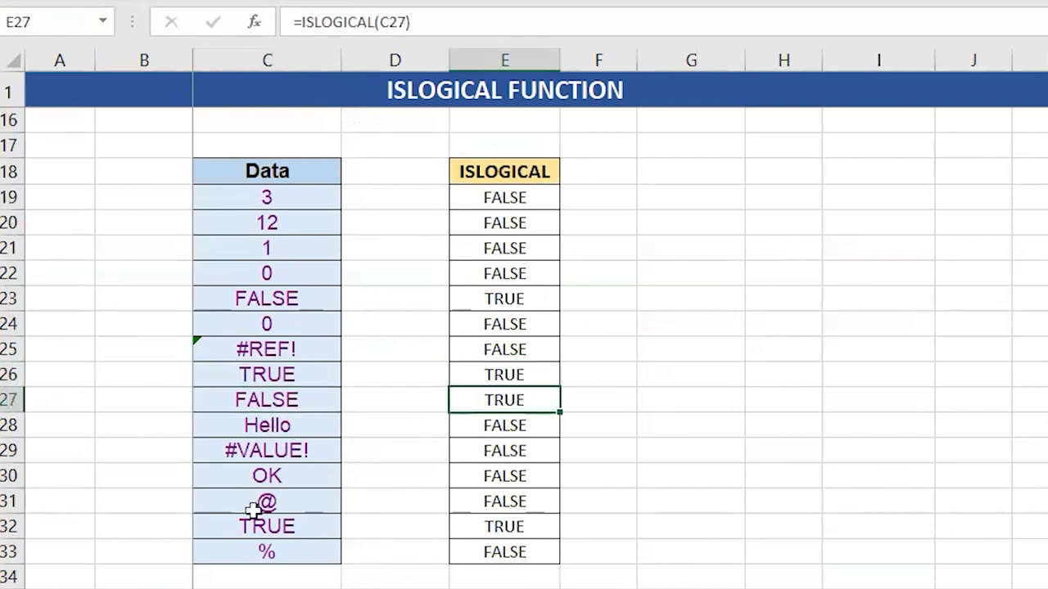
left_click(525, 222)
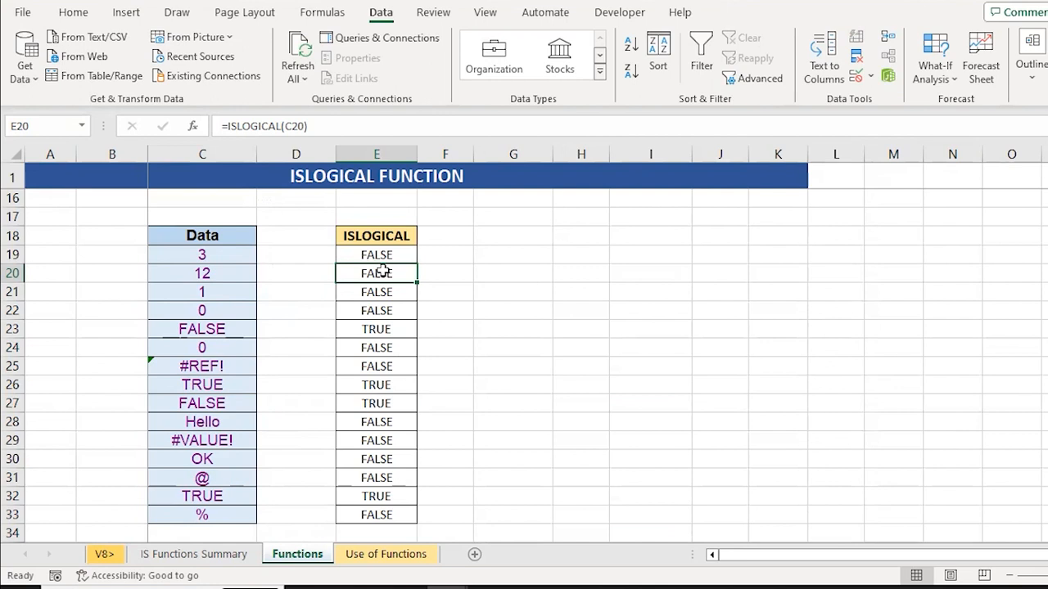
- Switch to the Use of Functions sheet and review questions Q-1 to Q-10 with their Enter TRUE/FALSE cells
left_click(407, 562)
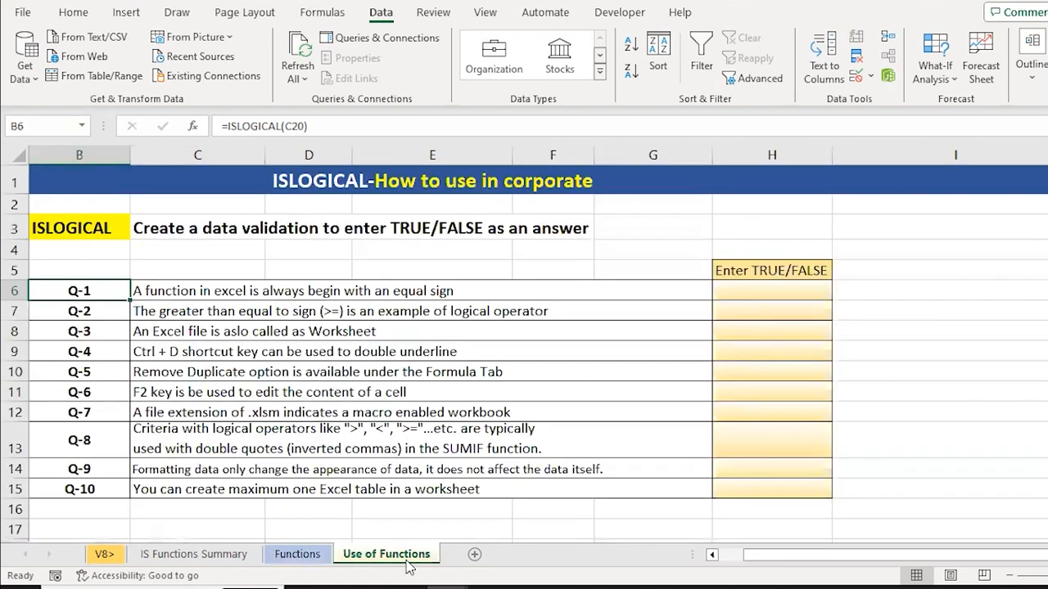
left_click(98, 350)
key("Up")
key("Up")
key("Up")
key("ctrl+shift+Down")
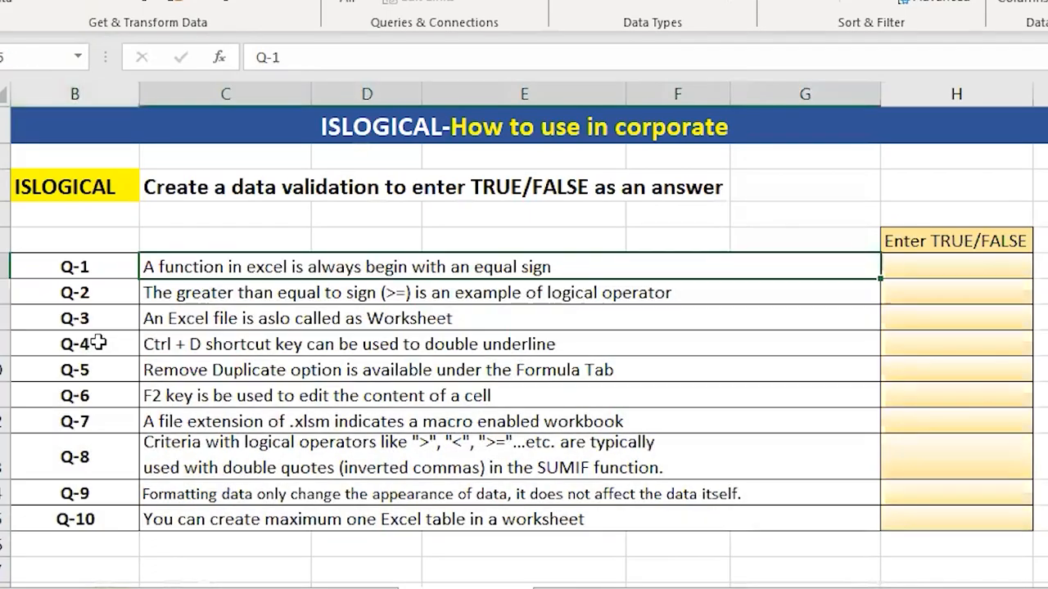
key("Right")
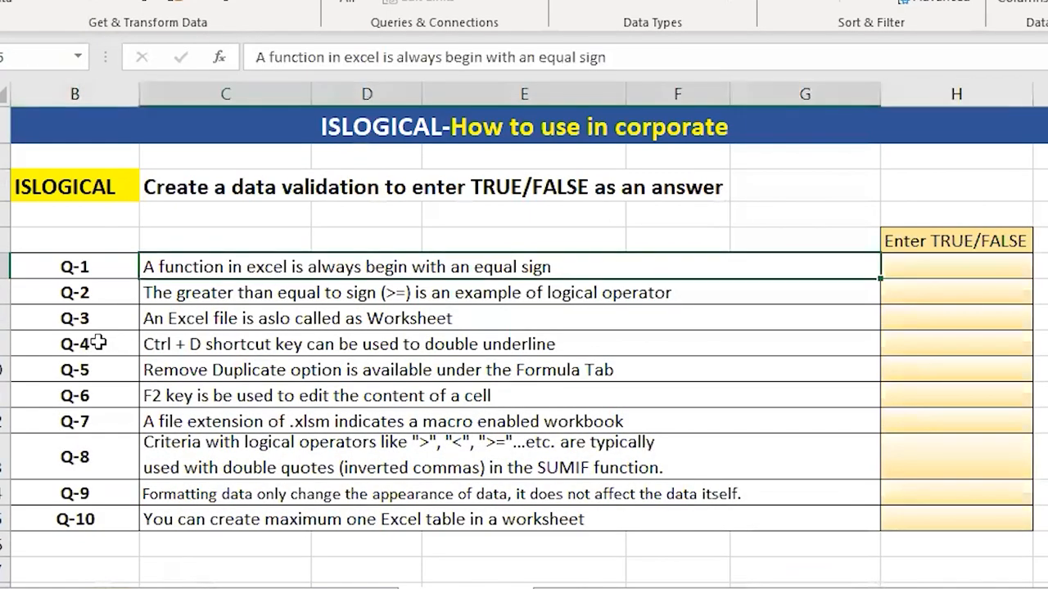
key("Right")
key("shift+Down")
key("shift+Down")
key("shift+Down")
key("shift+Down")
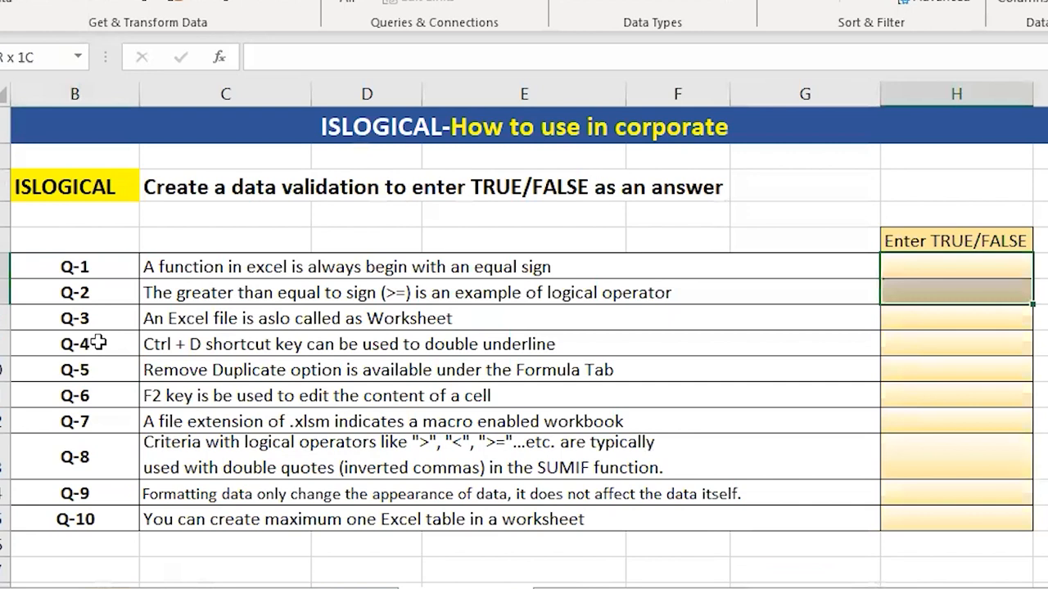
key("shift+Down")
key("shift+Down")
key("shift+Down")
key("shift+Down")
key("shift+Down")
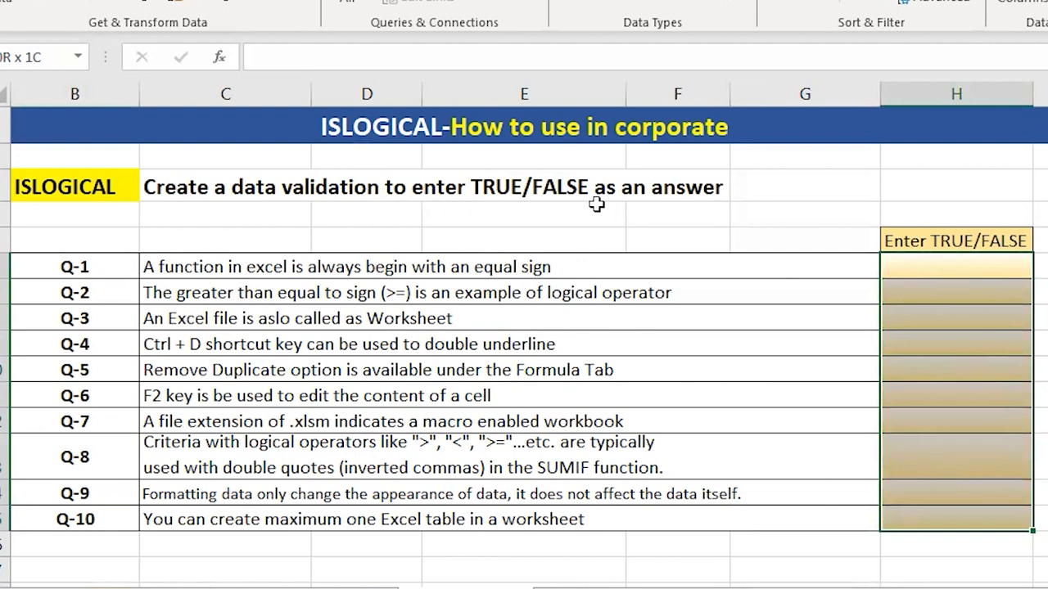
left_click(971, 303)
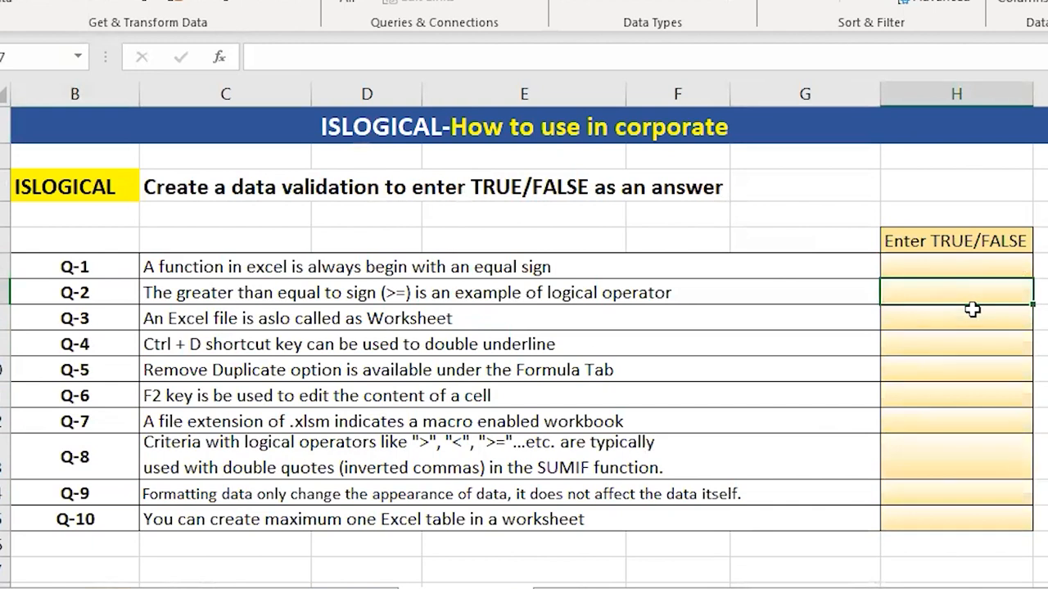
- Open data validation for the answer cells H6:H15 and set the allowed criteria to Custom
key("Up")
key("shift+Down")
key("shift+Down")
key("shift+Down")
key("shift+Down")
key("shift+Down")
key("shift+Down")
key("shift+Down")
key("shift+Down")
key("shift+Down")
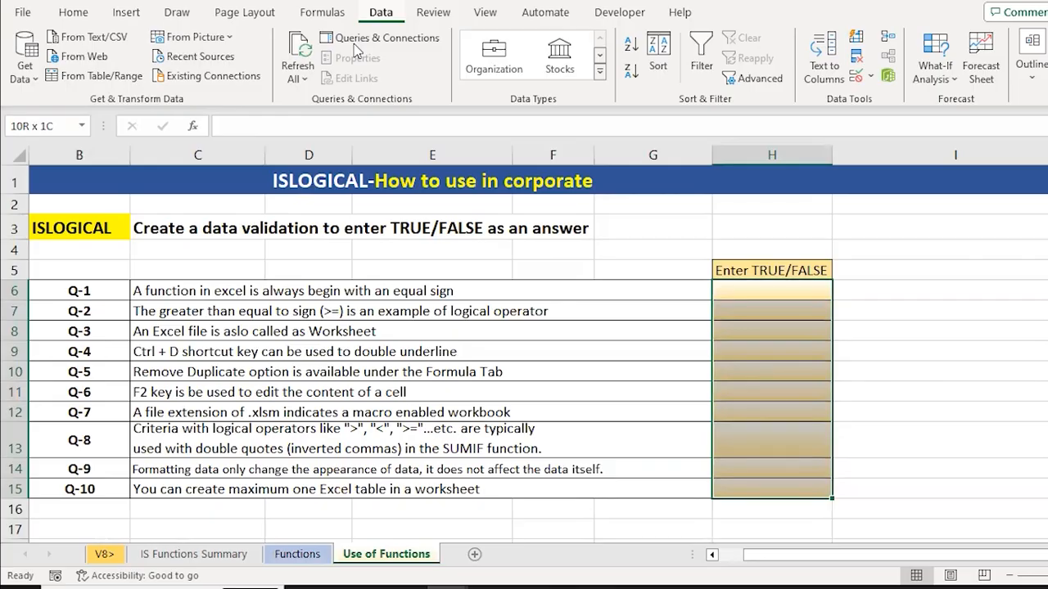
left_click(872, 76)
left_click(887, 102)
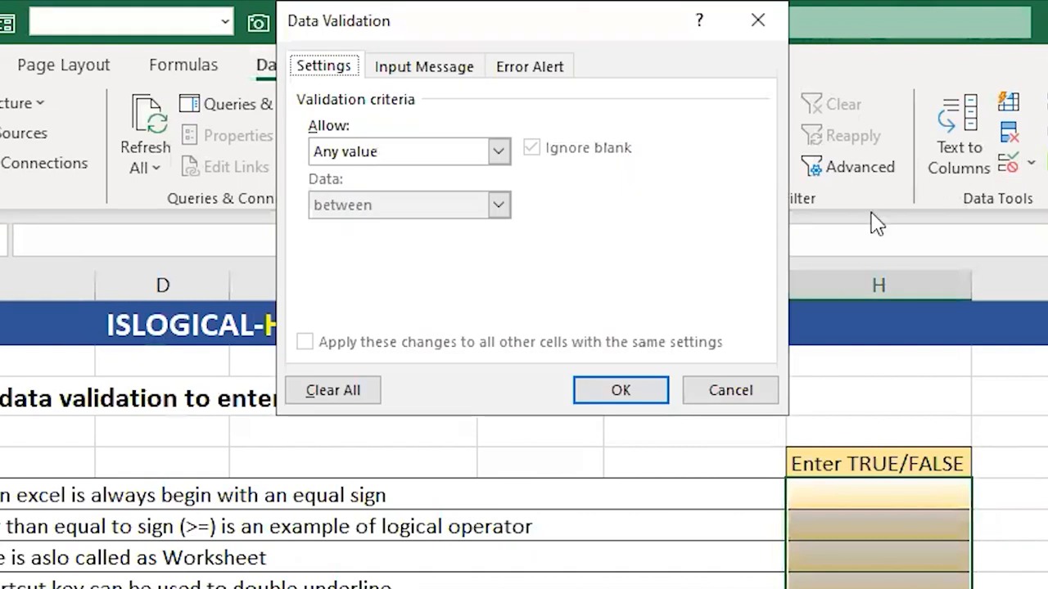
left_click(500, 154)
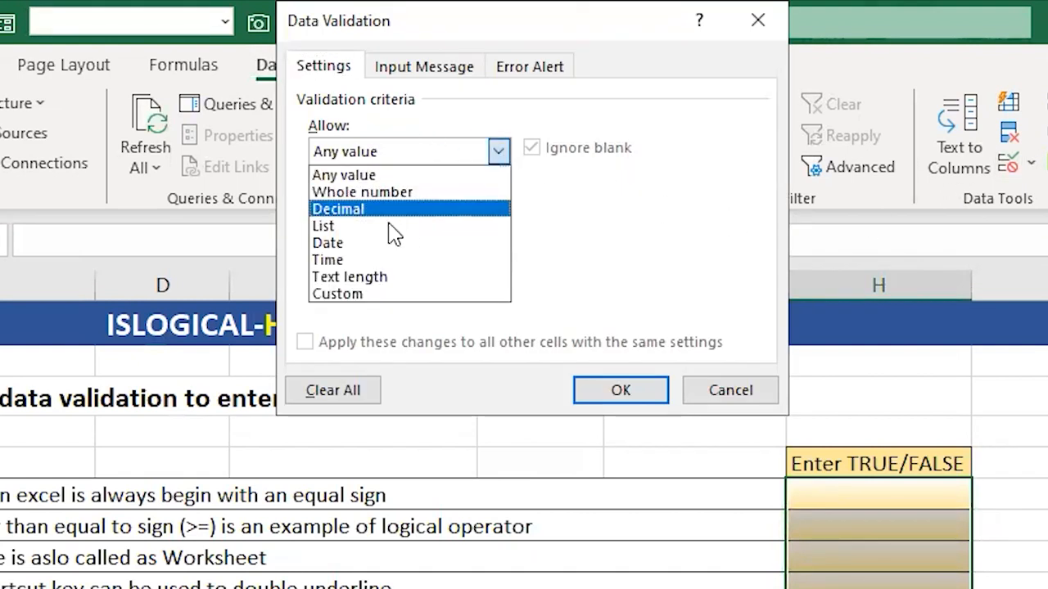
left_click(348, 296)
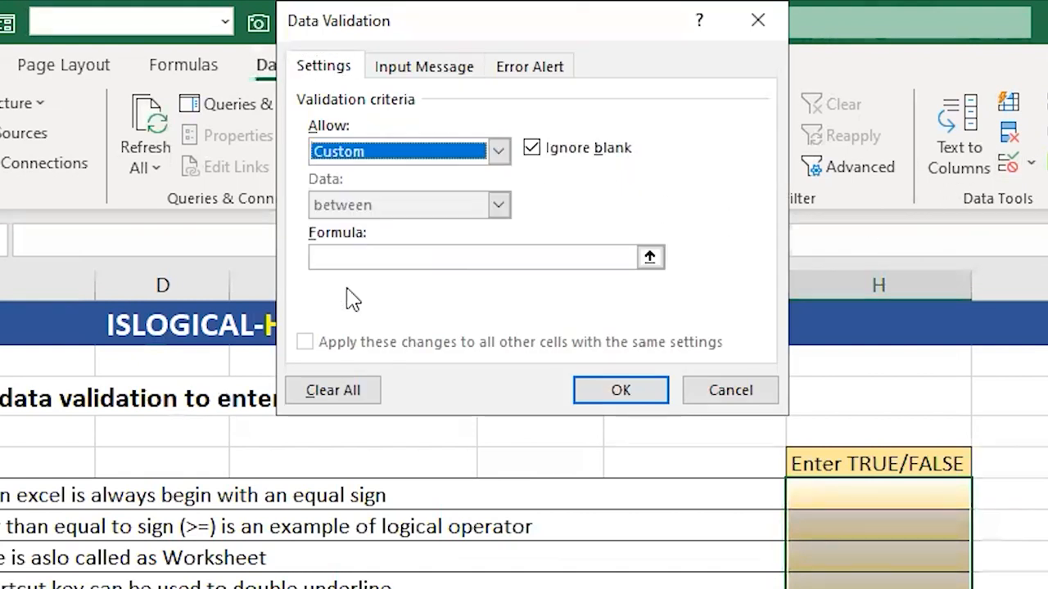
- Set the custom validation formula for the answer cells to =ISLOGICAL(H6) and apply the rule
left_click(429, 259)
left_click_drag(473, 23, 947, 26)
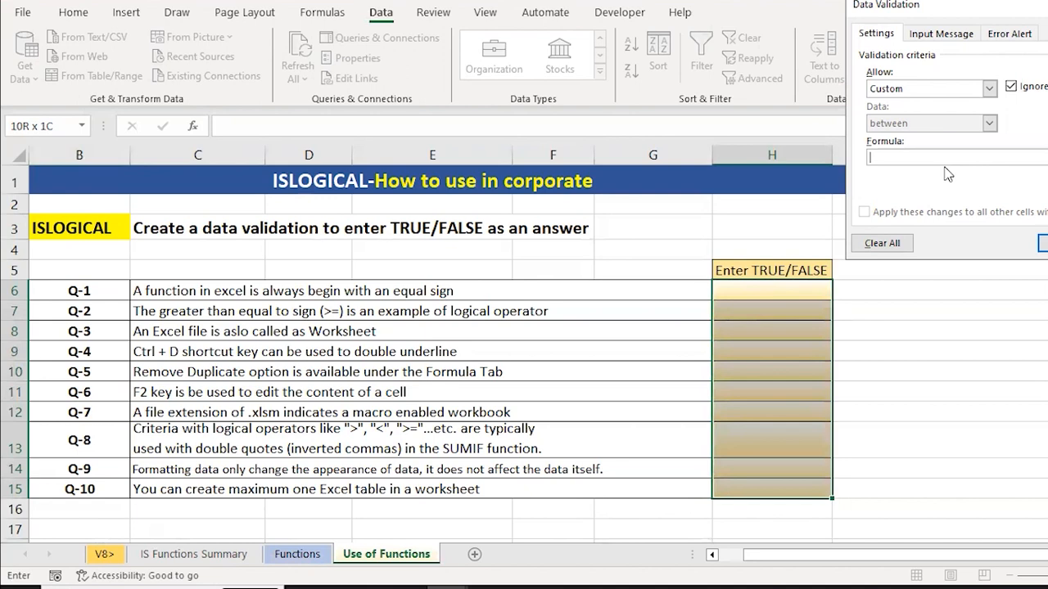
type("=ISL")
type("OGICAL")
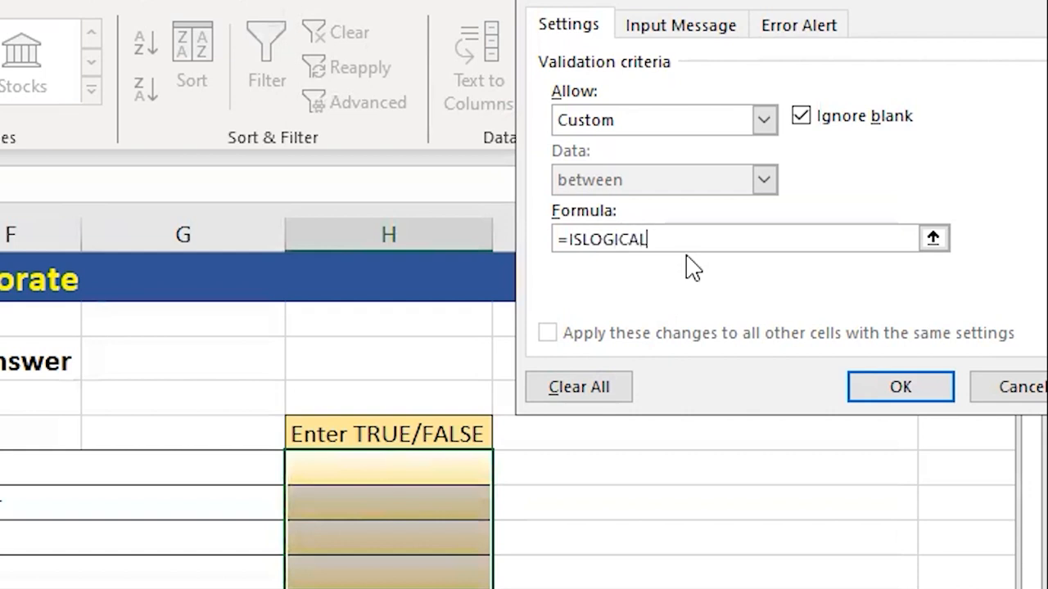
type("(")
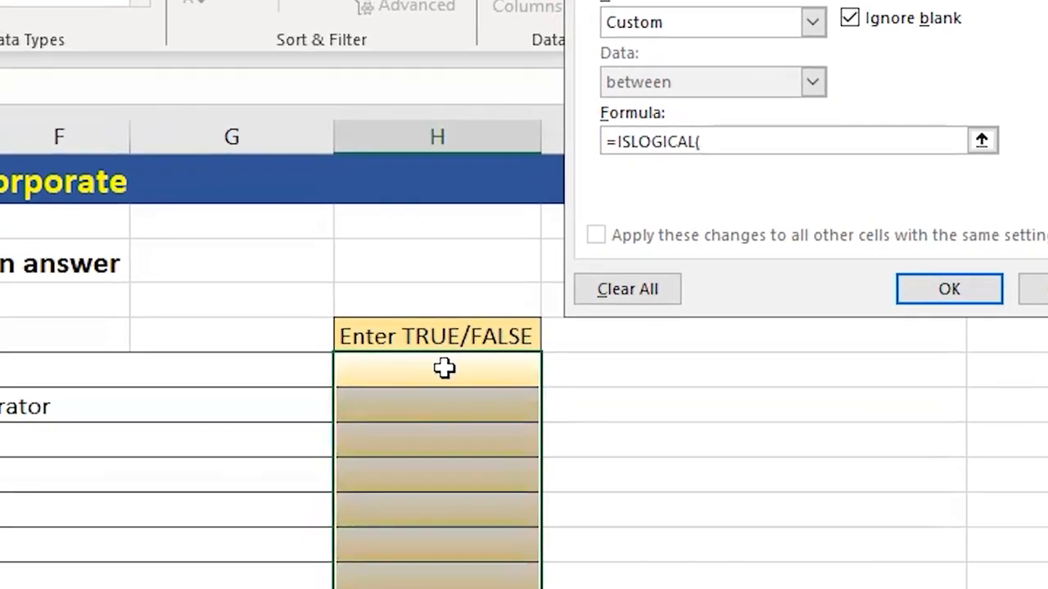
left_click(397, 466)
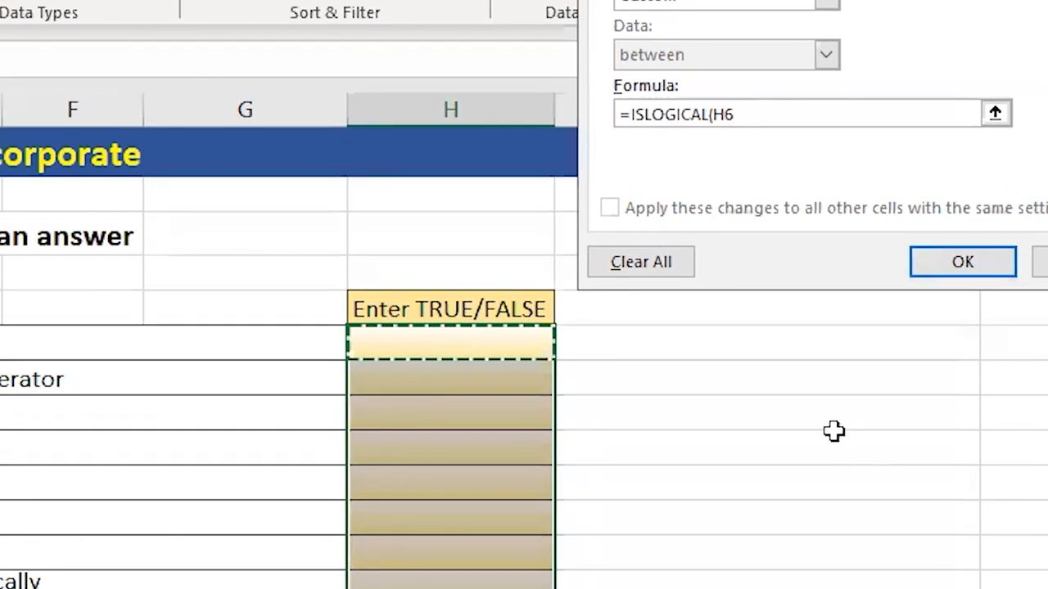
type(")")
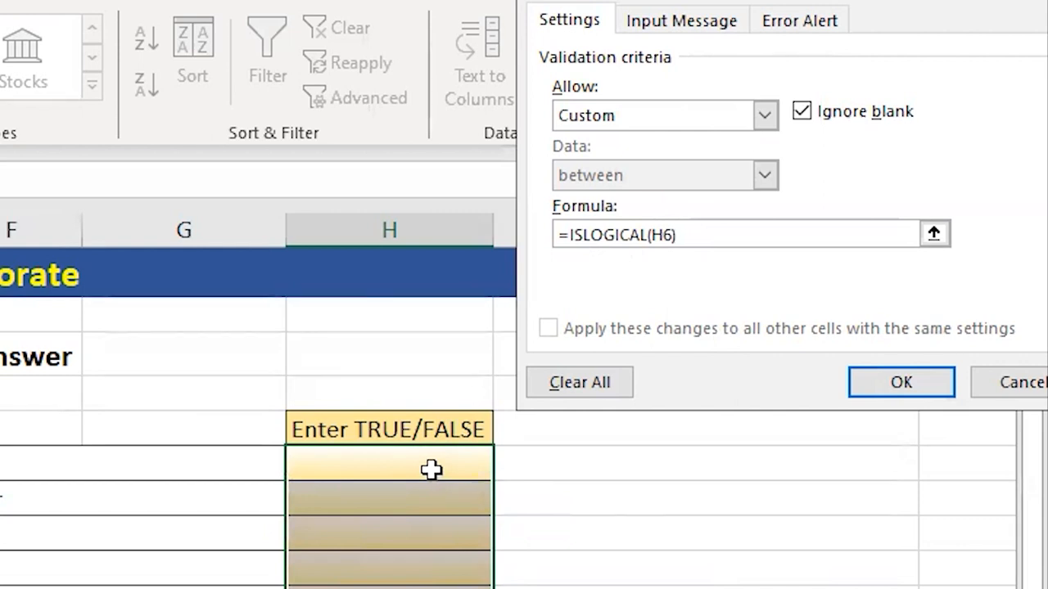
left_click(911, 389)
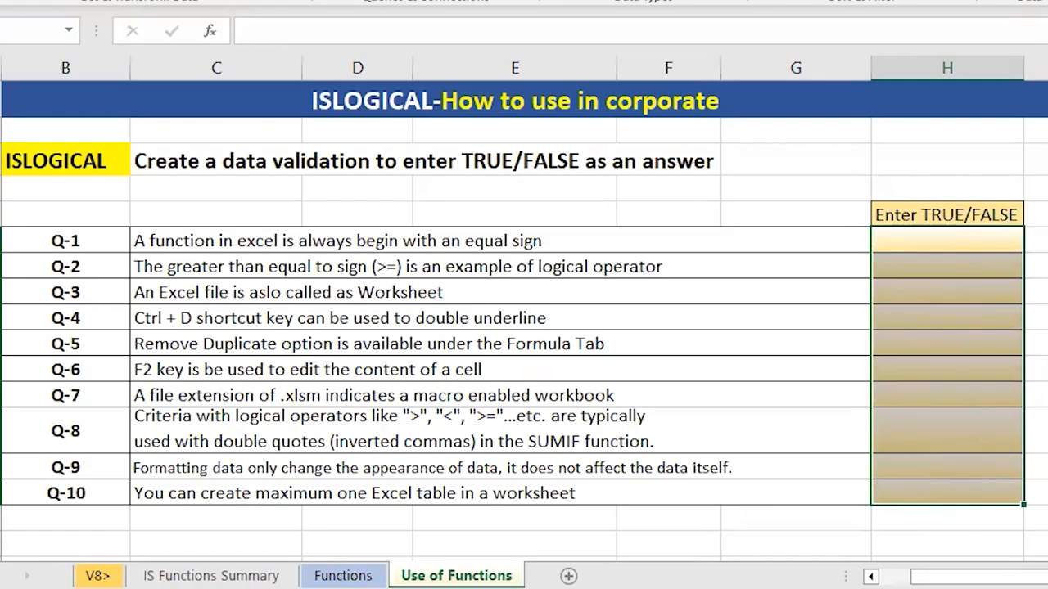
- Test the validation rule by trying to enter SDFA as the Q-3 answer in H8, then discard the entry
key("Down")
key("Down")
type("SDFA")
key("Return")
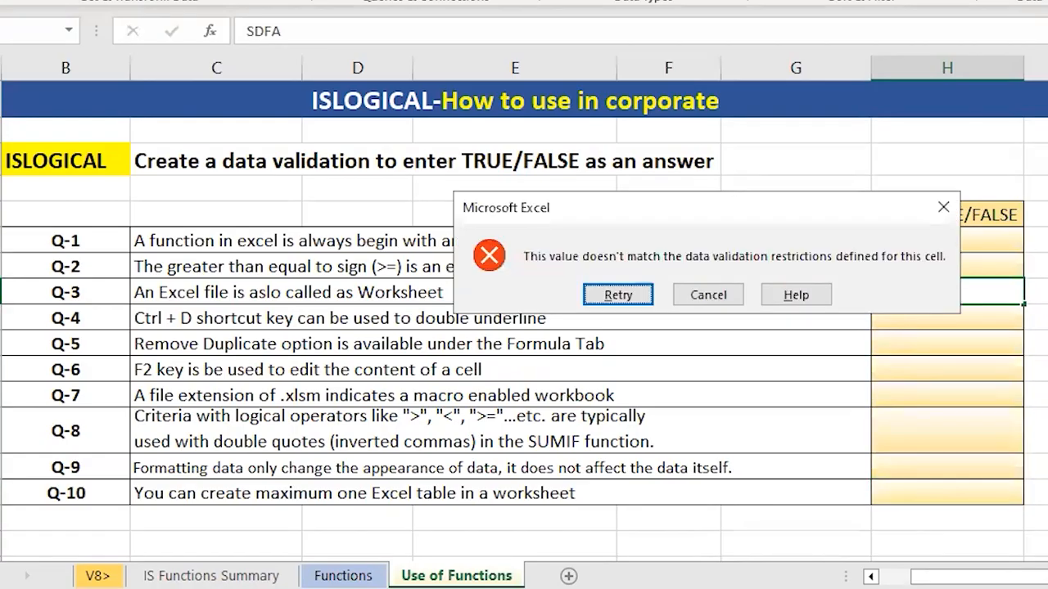
key("Escape")
- Enter TRUE as the answer to Q-1 in cell H6
key("Up")
key("Up")
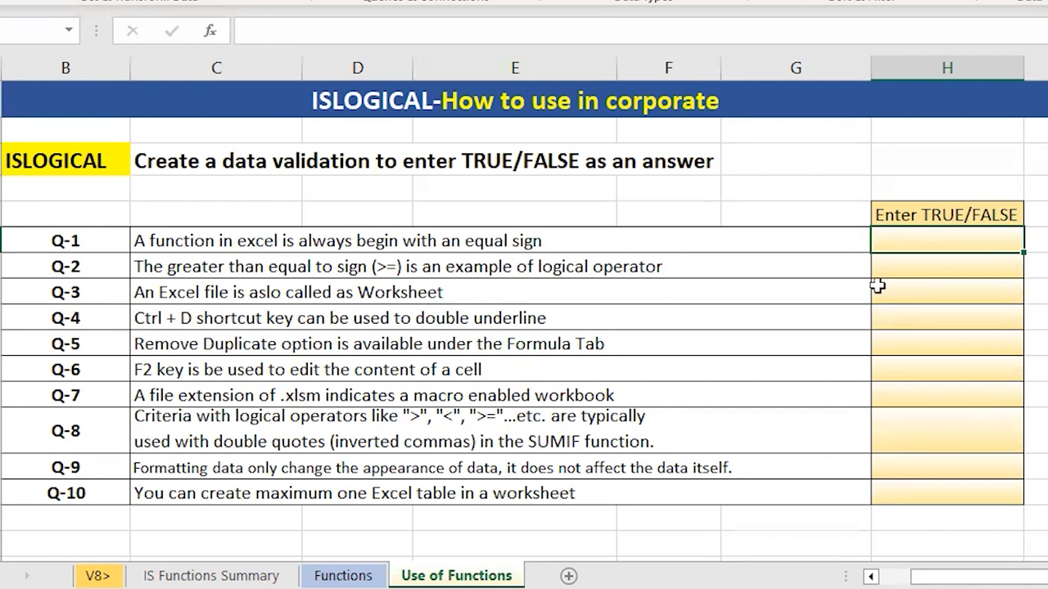
type("TRUE")
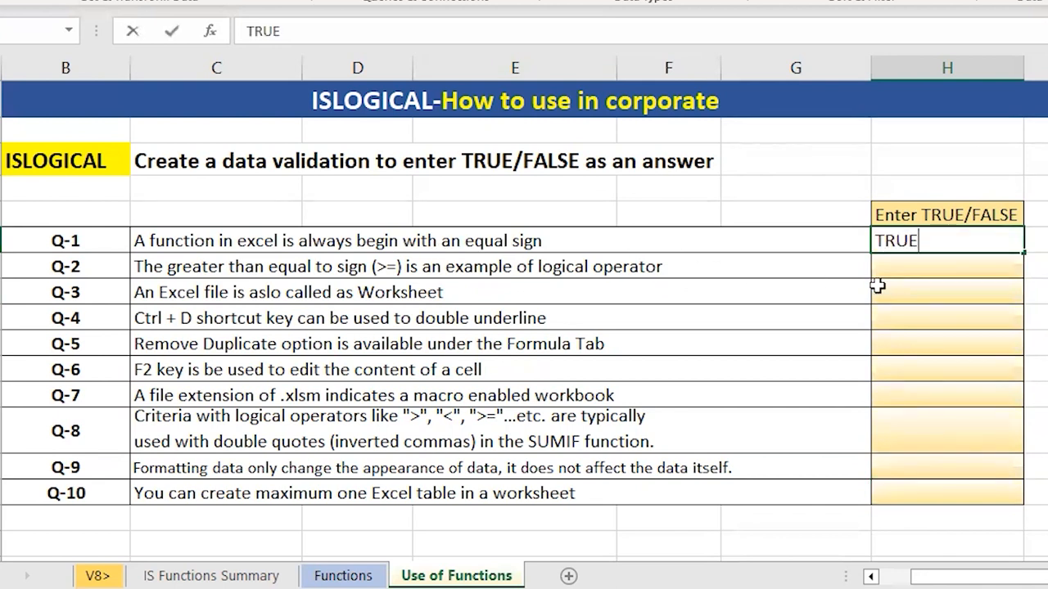
key("Return")
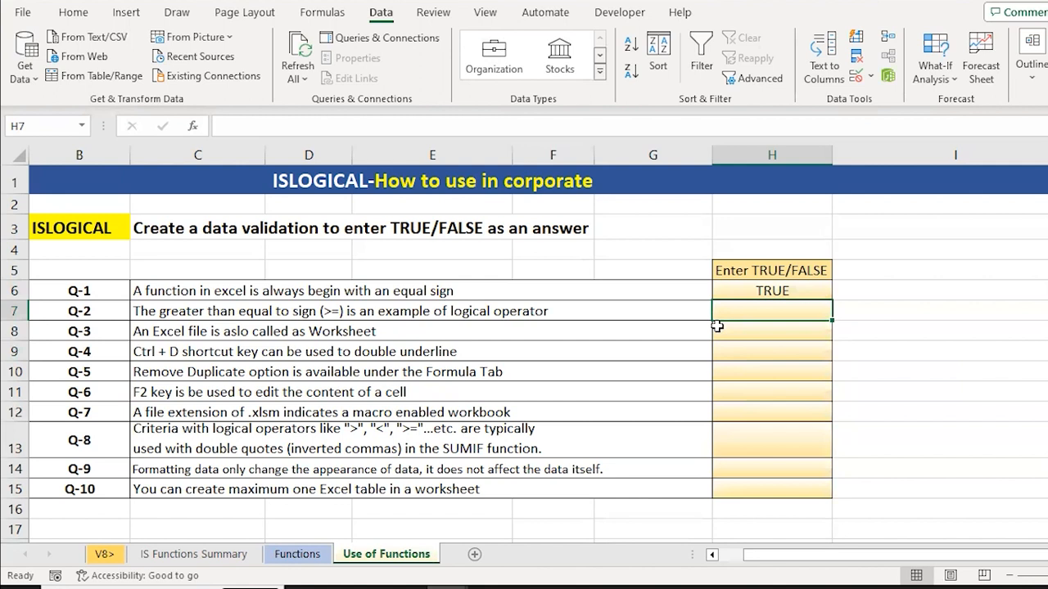
- Try to enter NO and then YES as the Q-2 answer in H7, and discard the entry
type("NO")
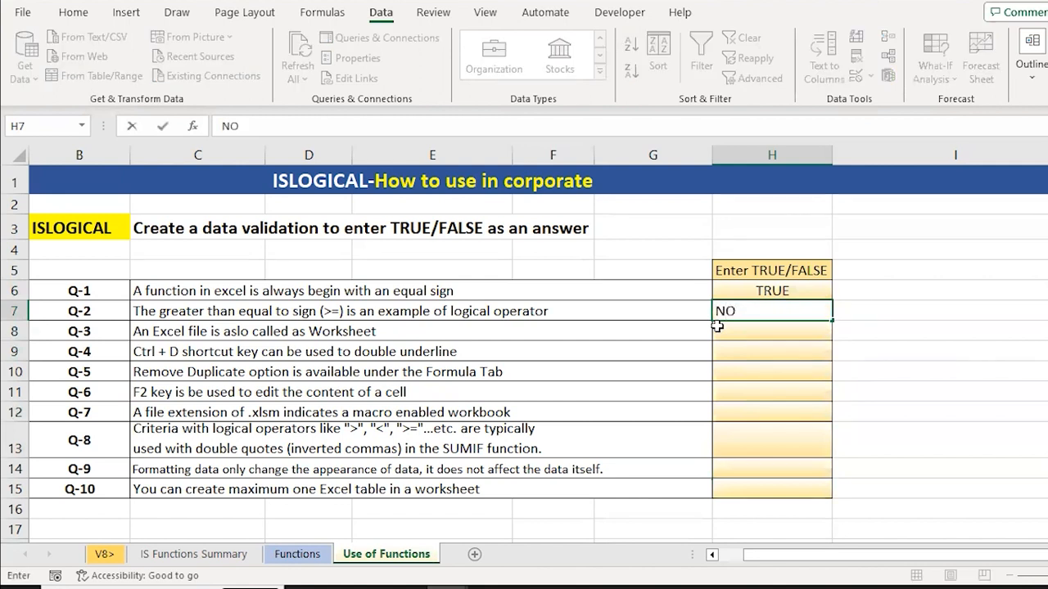
key("Return")
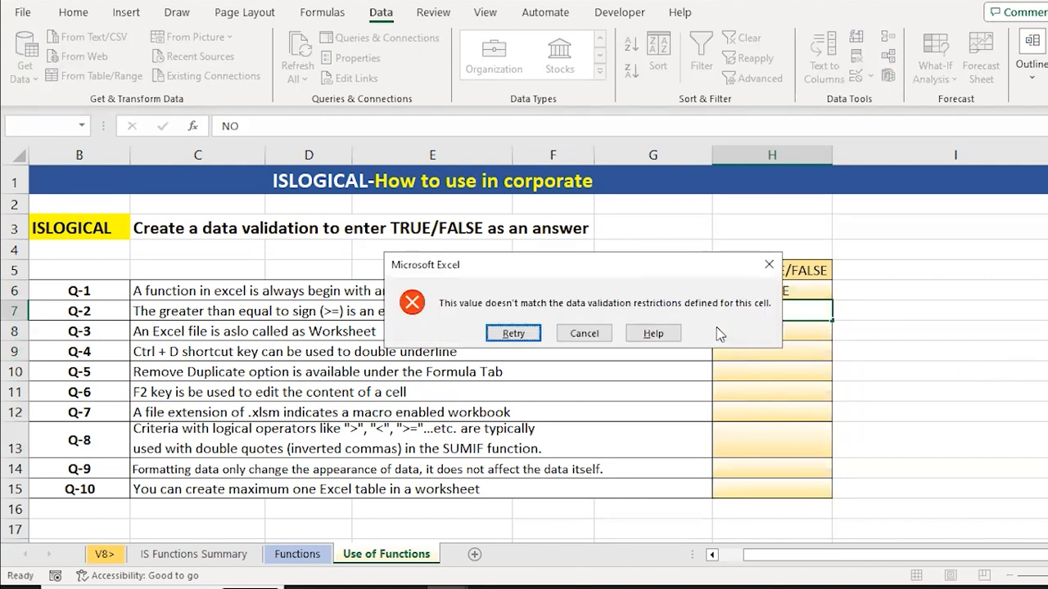
key("Return")
type("YES")
key("Return")
key("Escape")
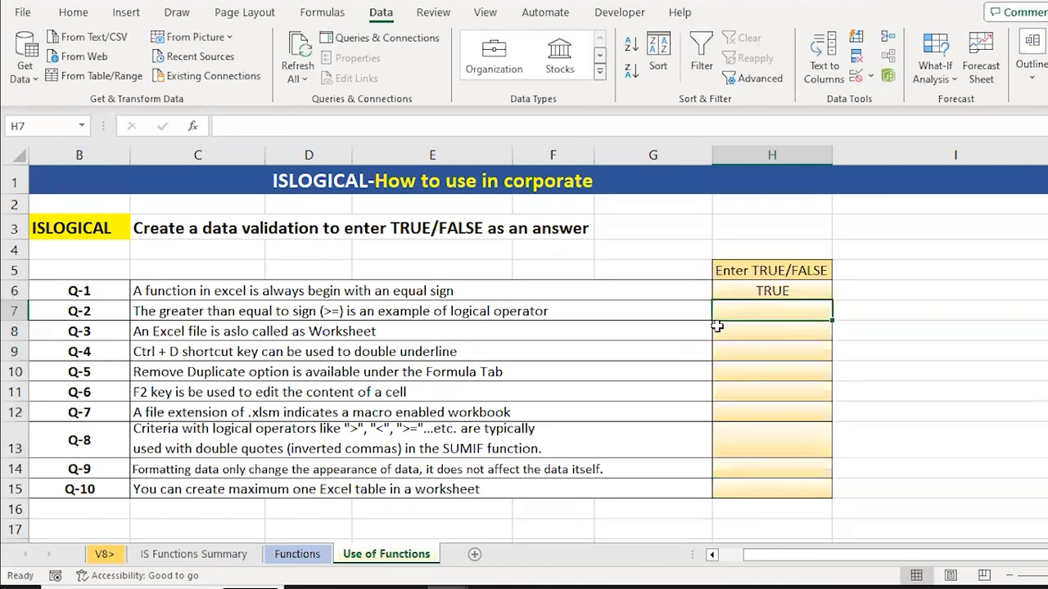
left_click(1047, 250)
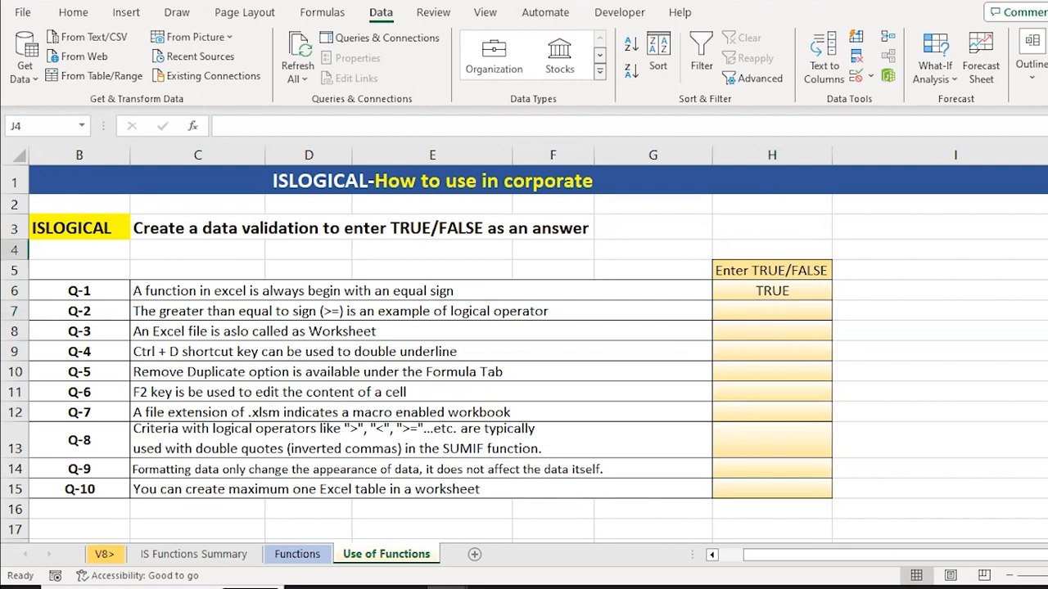
type("TU")
key("Escape")
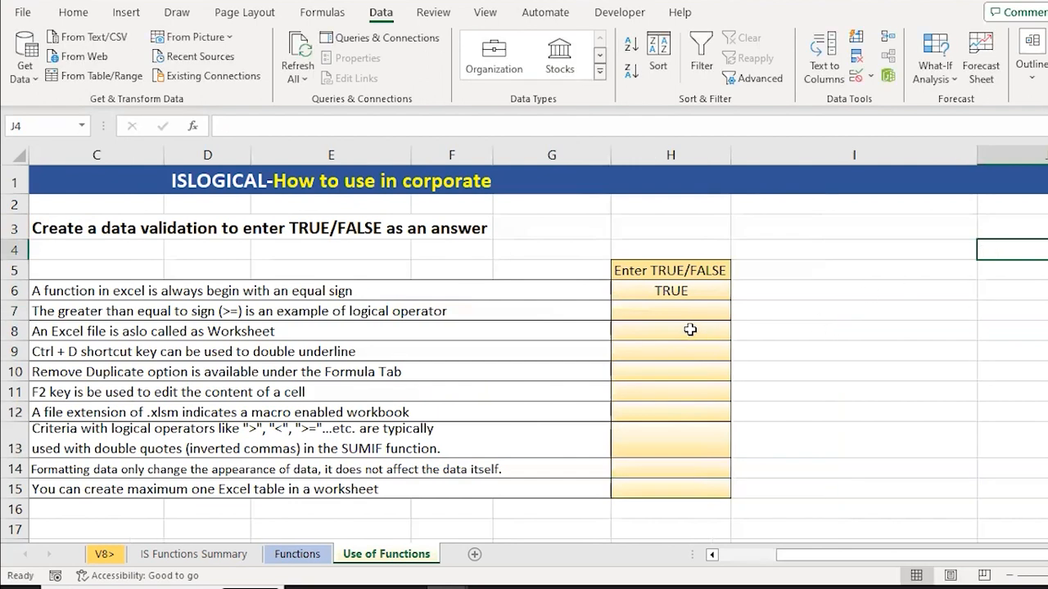
left_click(671, 312)
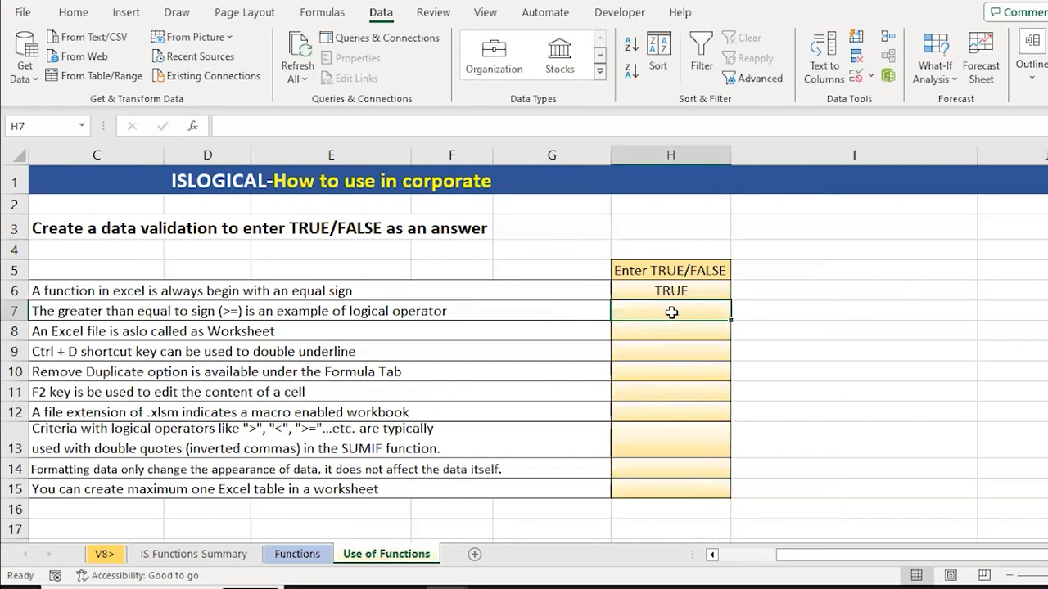
key("Left")
key("Left")
key("Left")
key("Right")
key("Right")
key("Right")
key("Right")
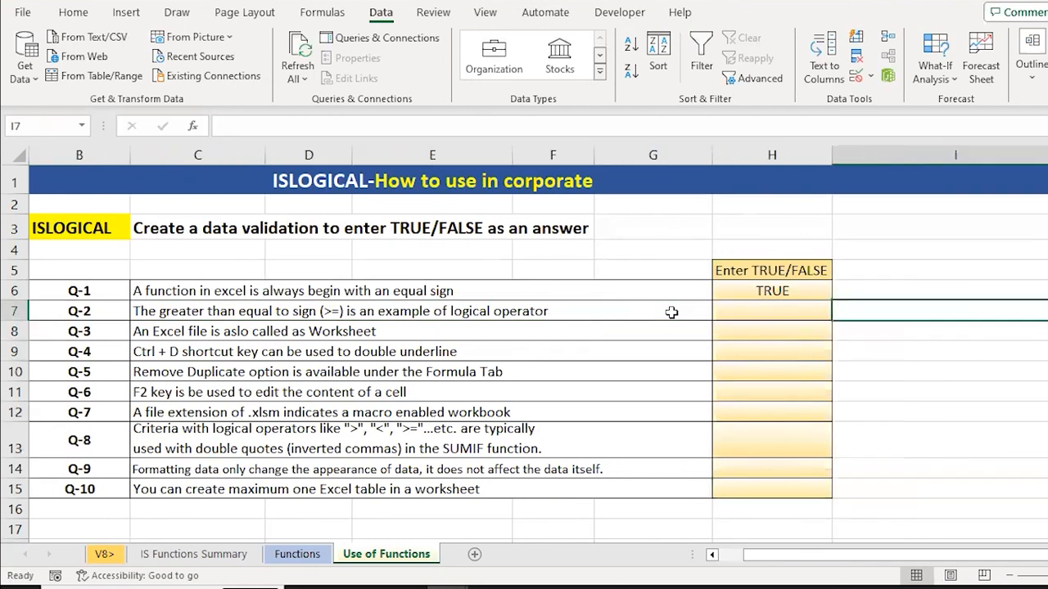
key("Left")
key("Left")
key("Left")
key("Right")
key("Left")
key("Left")
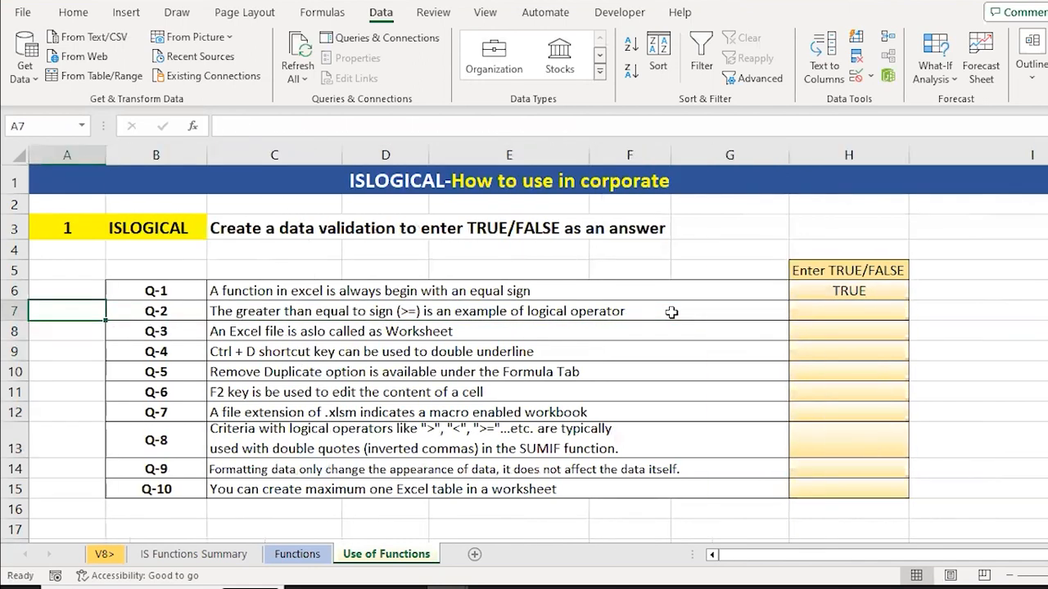
key("Right")
key("Right")
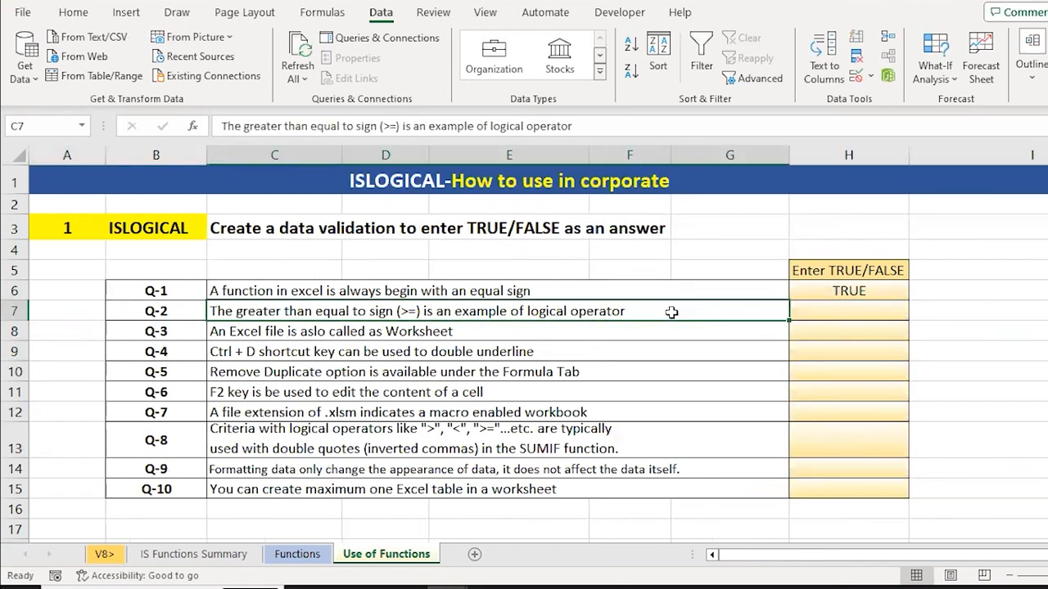